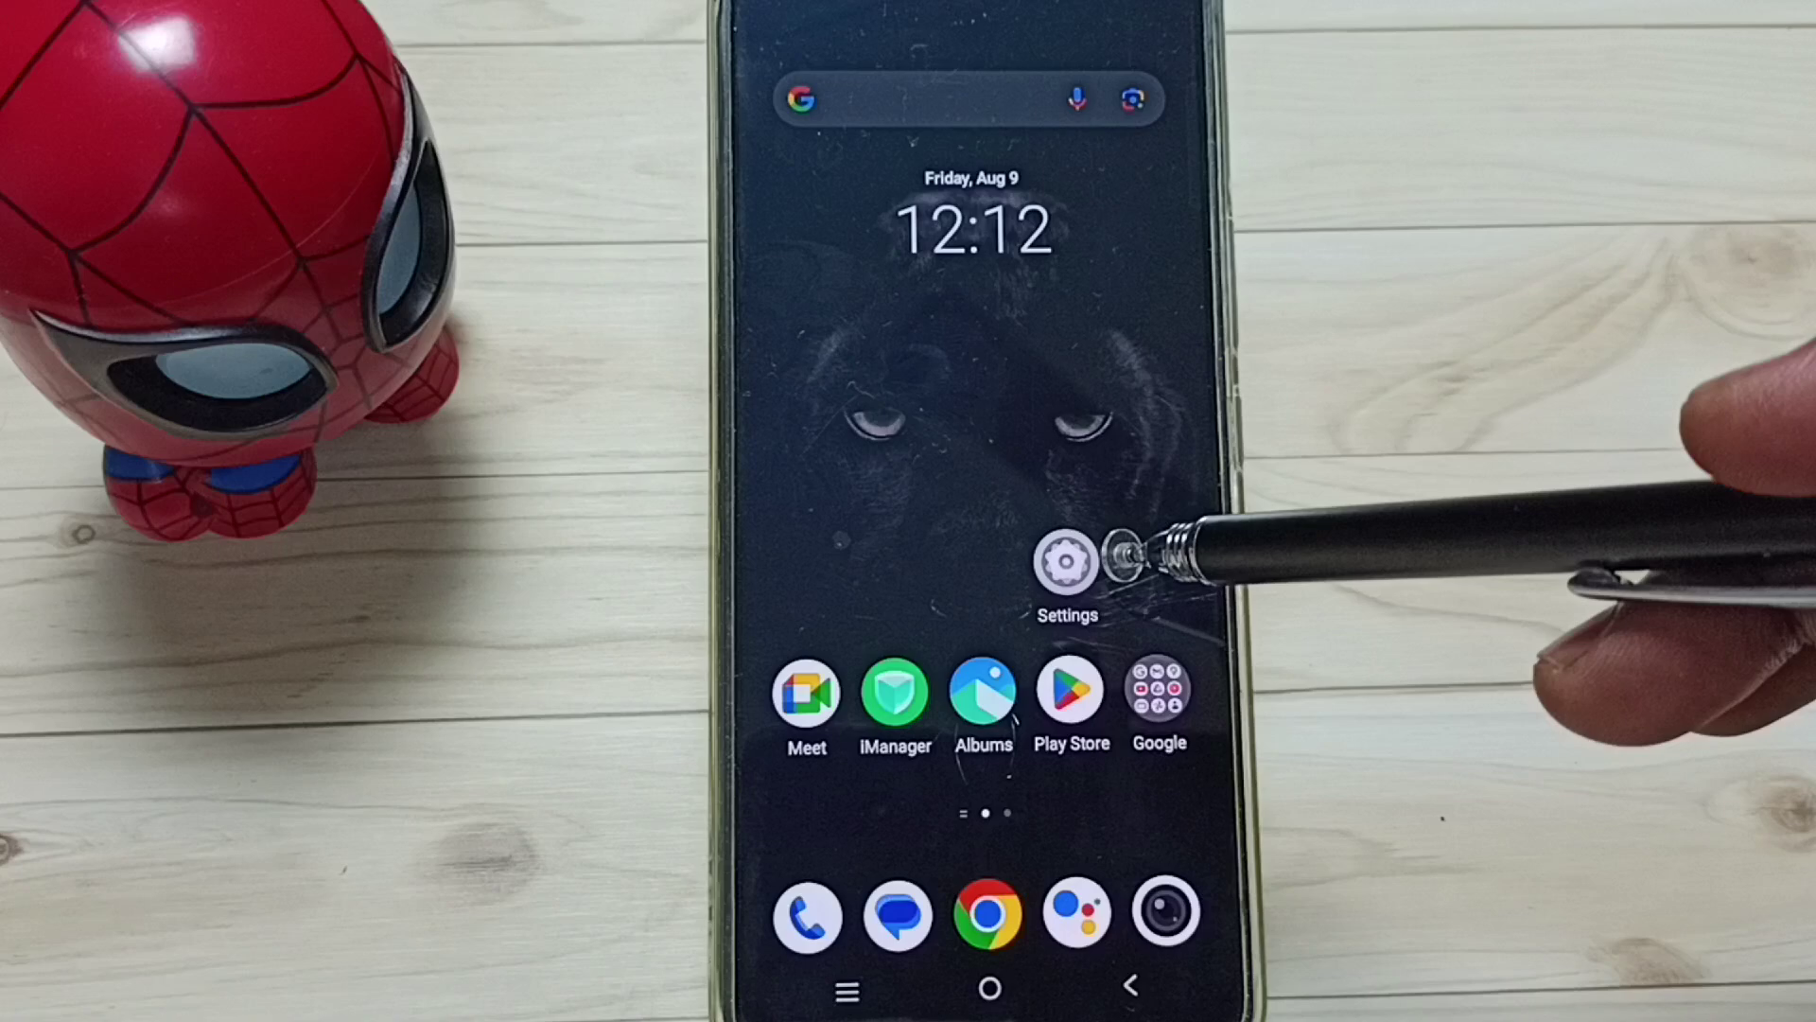
Open Settings, then System, then the Reset options page
left_click(1072, 561)
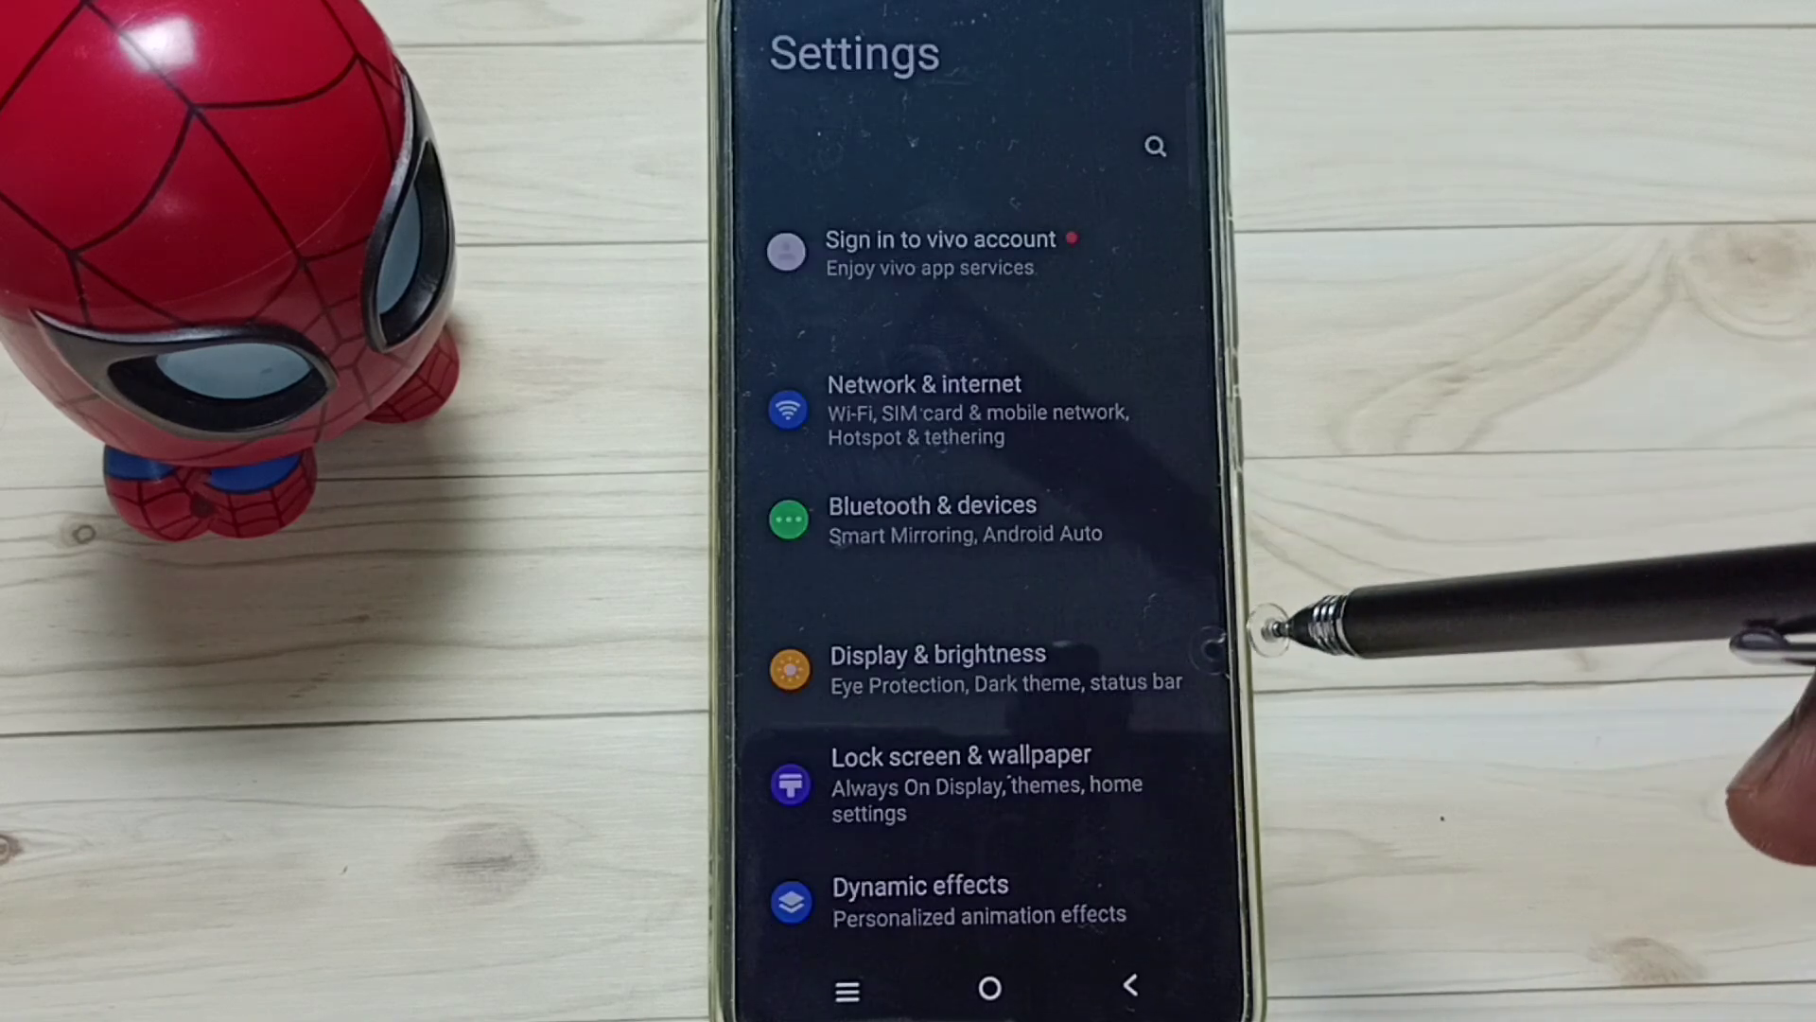
scroll(994, 639, "down", 10)
scroll(993, 639, "down", 5)
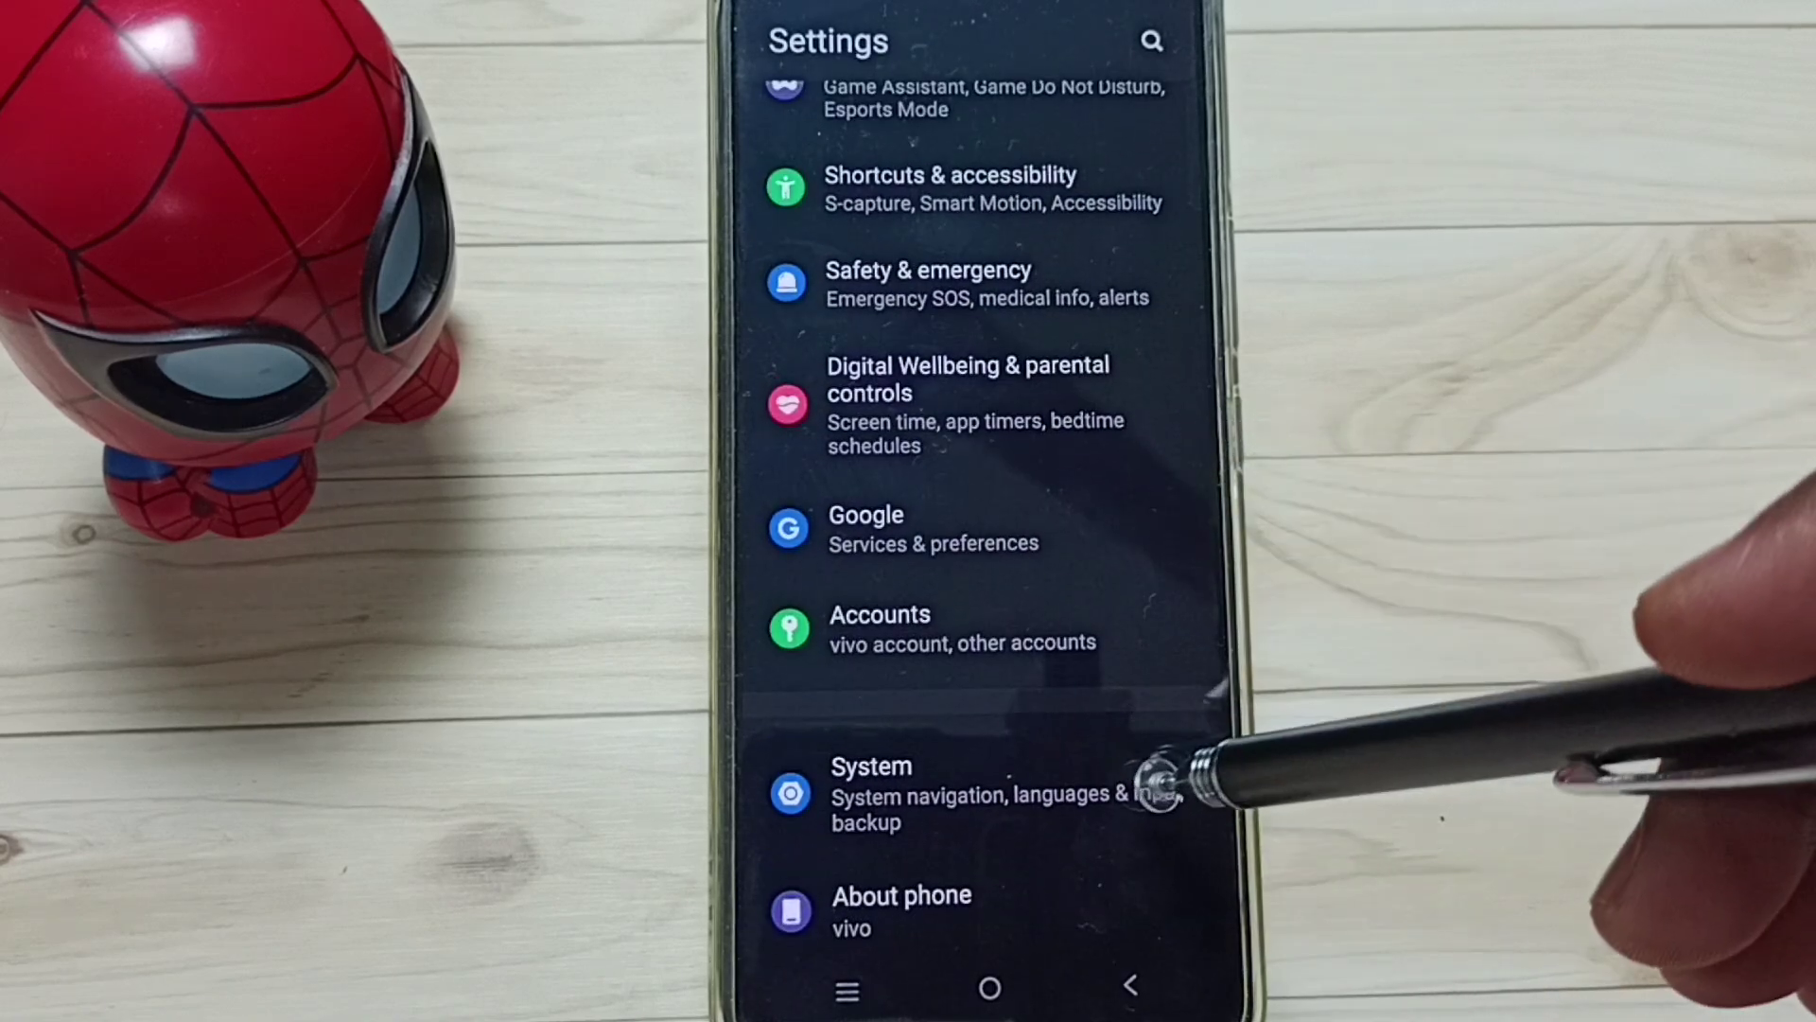
left_click(1015, 788)
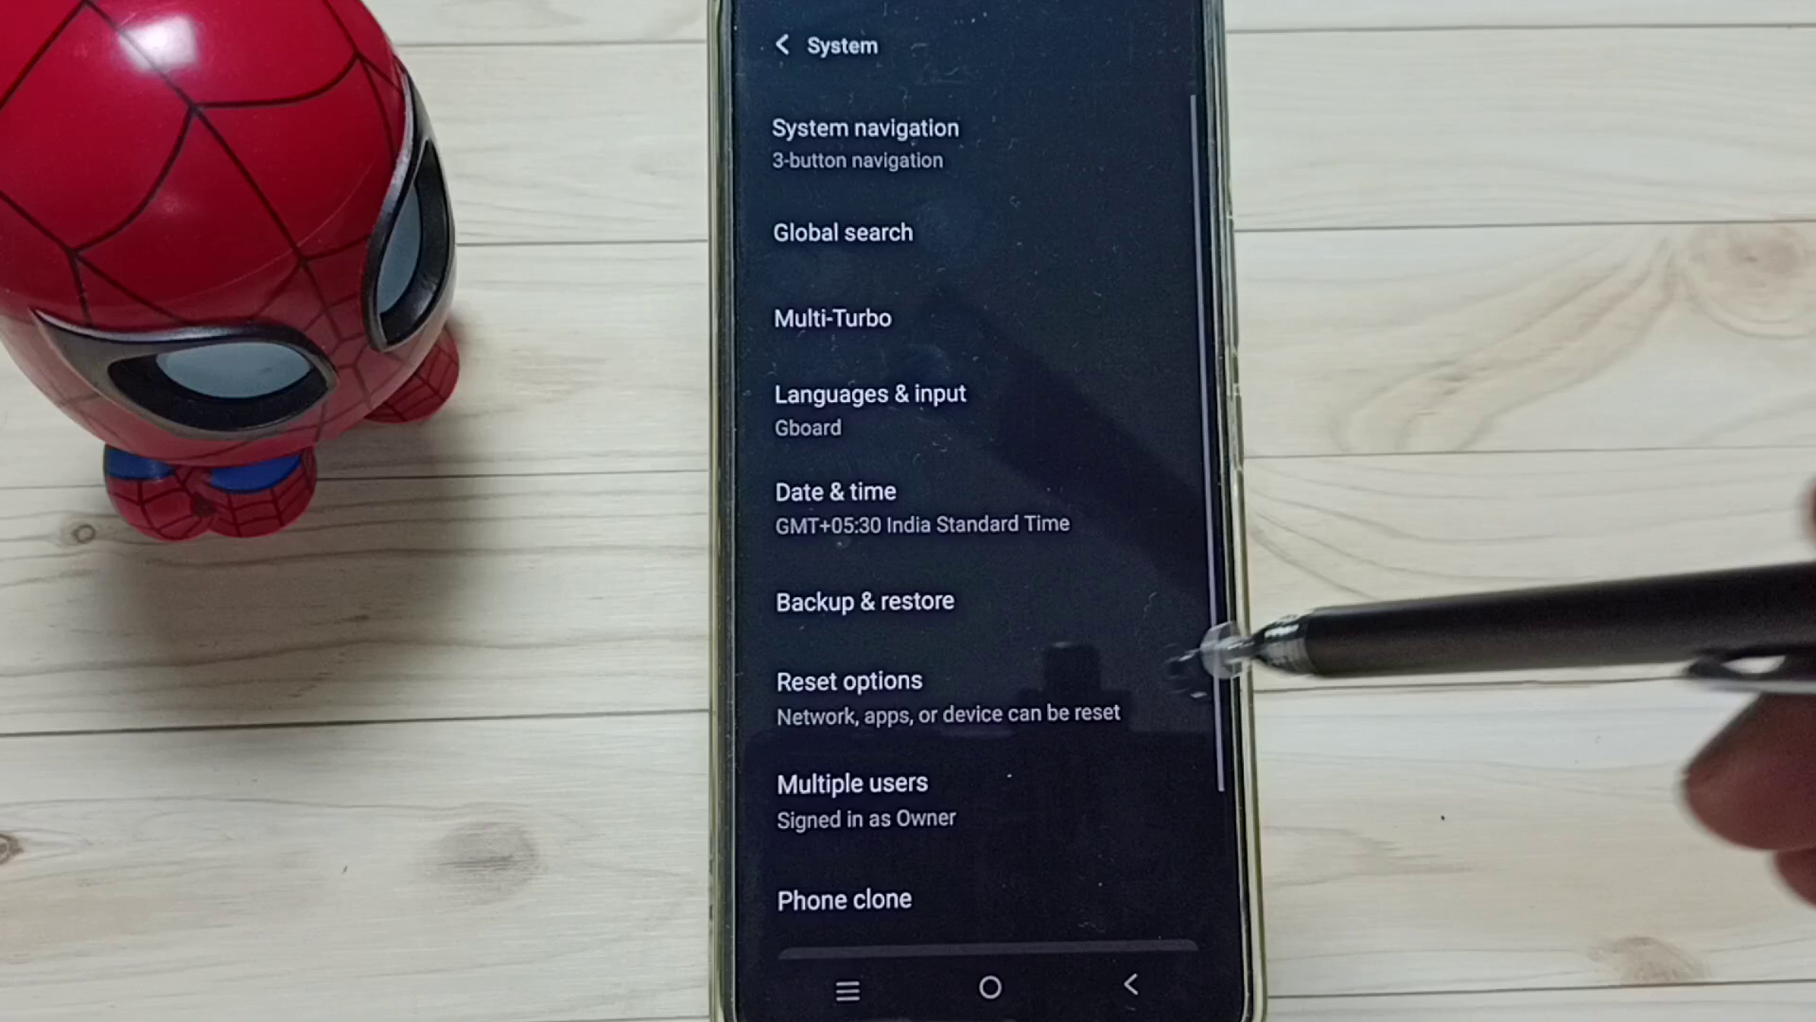
scroll(1185, 679, "down", 3)
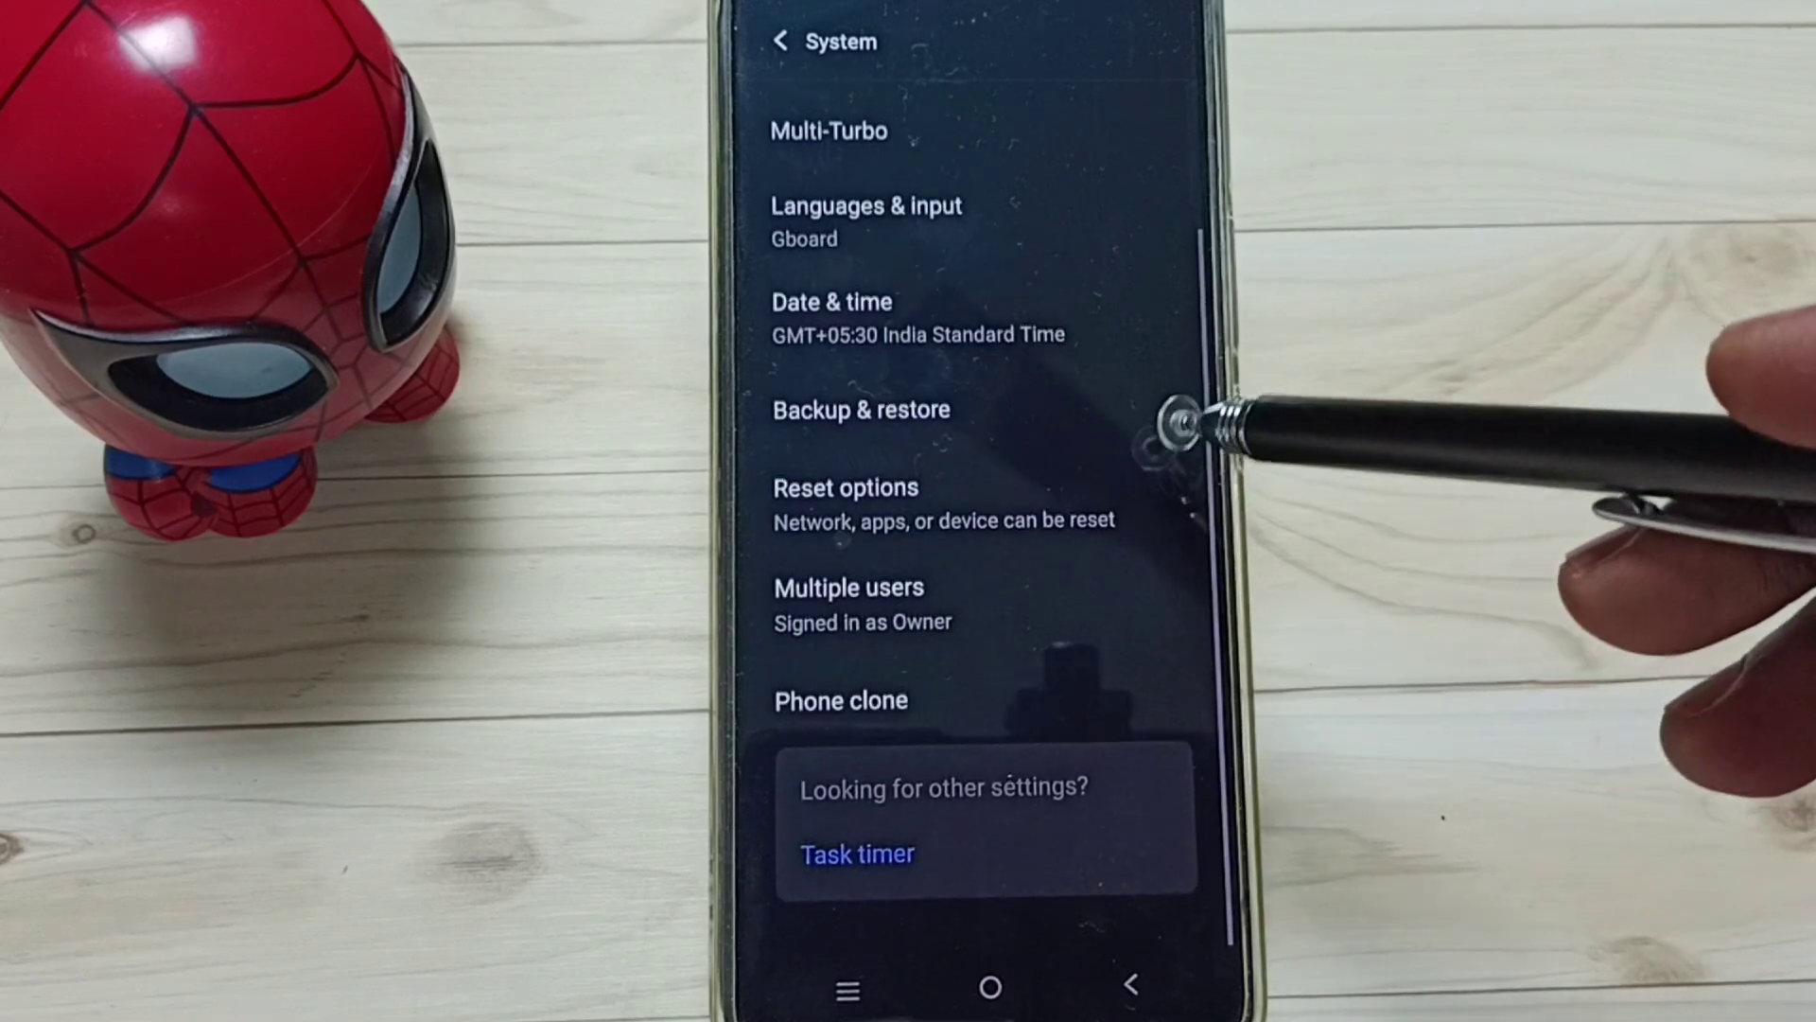
left_click(1135, 508)
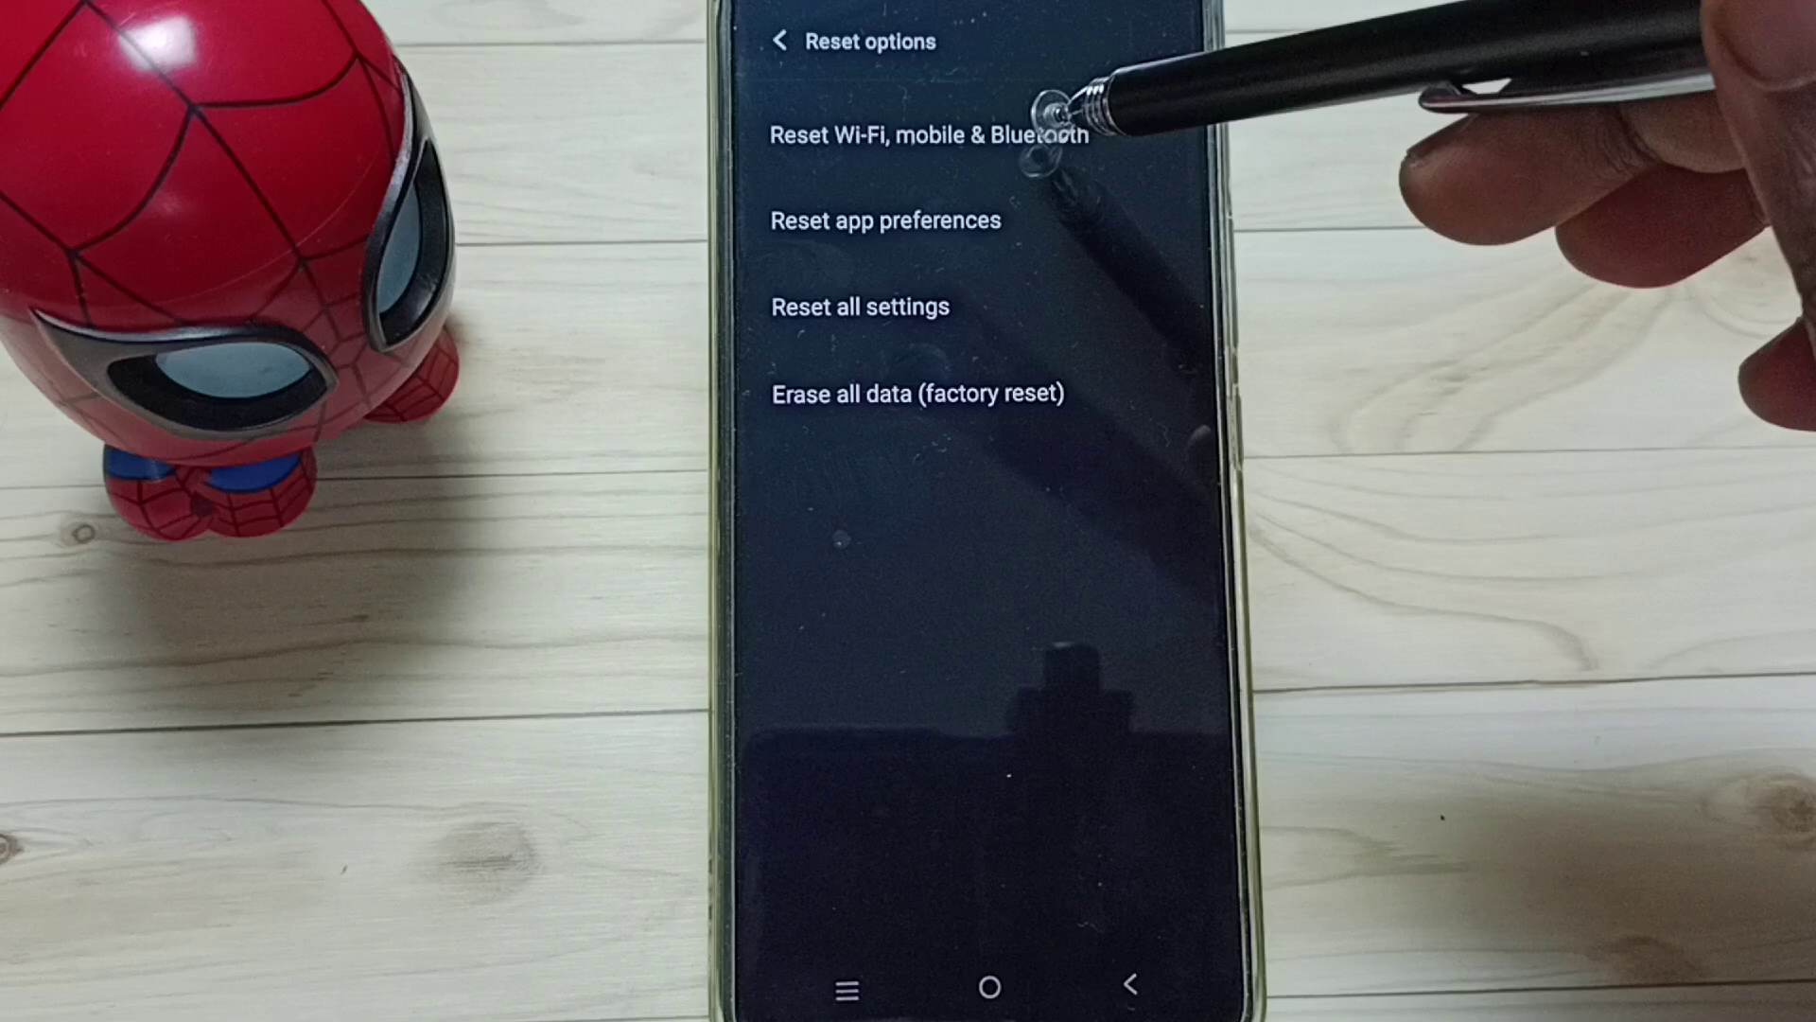
Reset Wi-Fi, mobile data and Bluetooth settings, confirming the reset prompt
left_click(1057, 136)
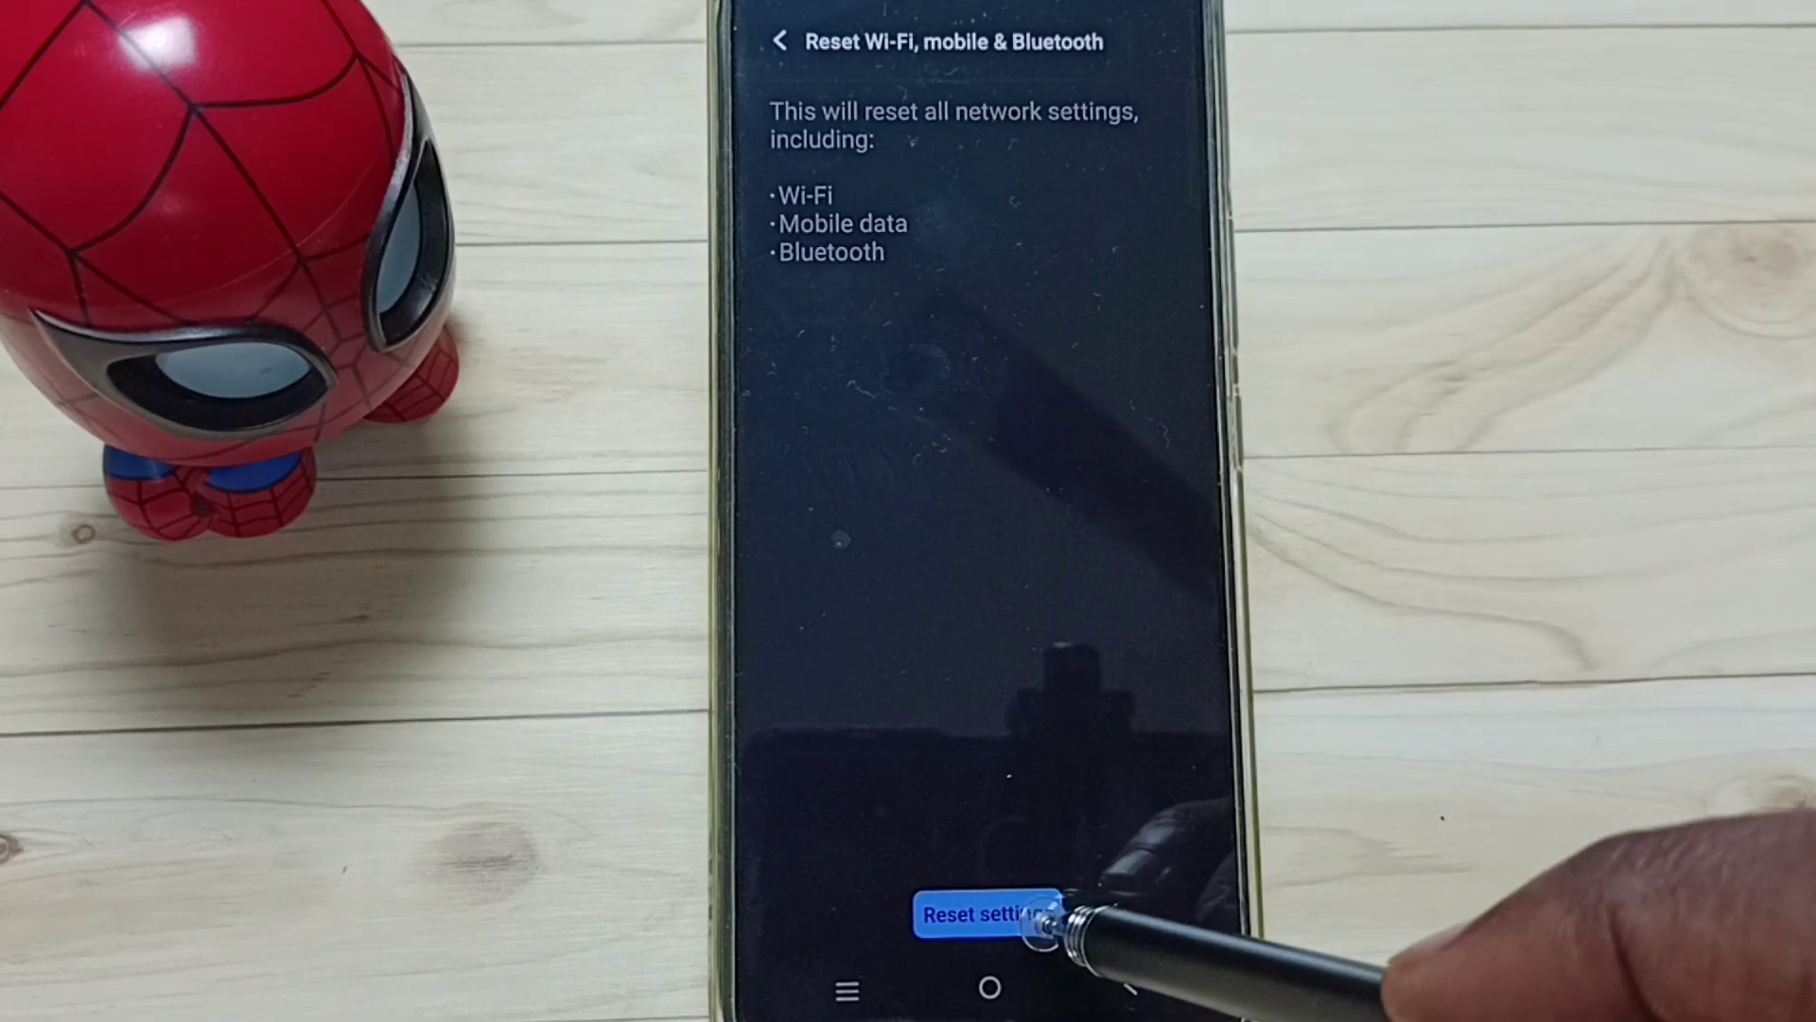
left_click(990, 914)
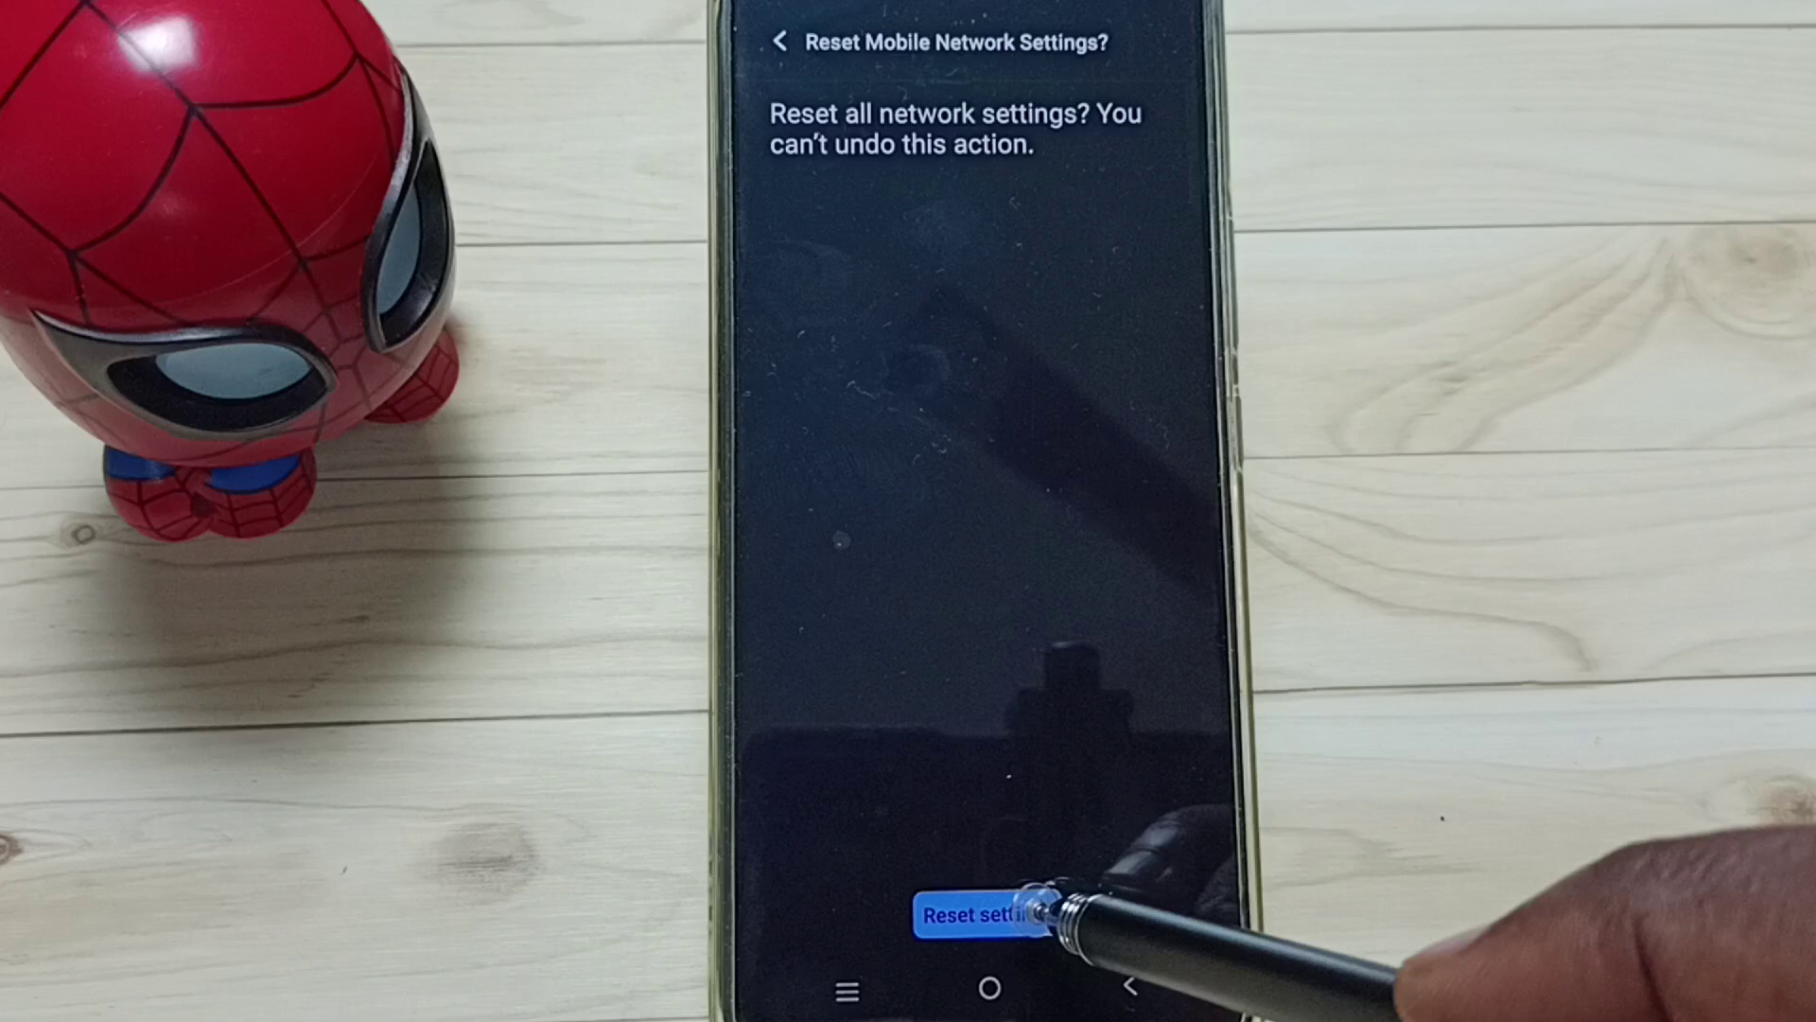
left_click(1022, 915)
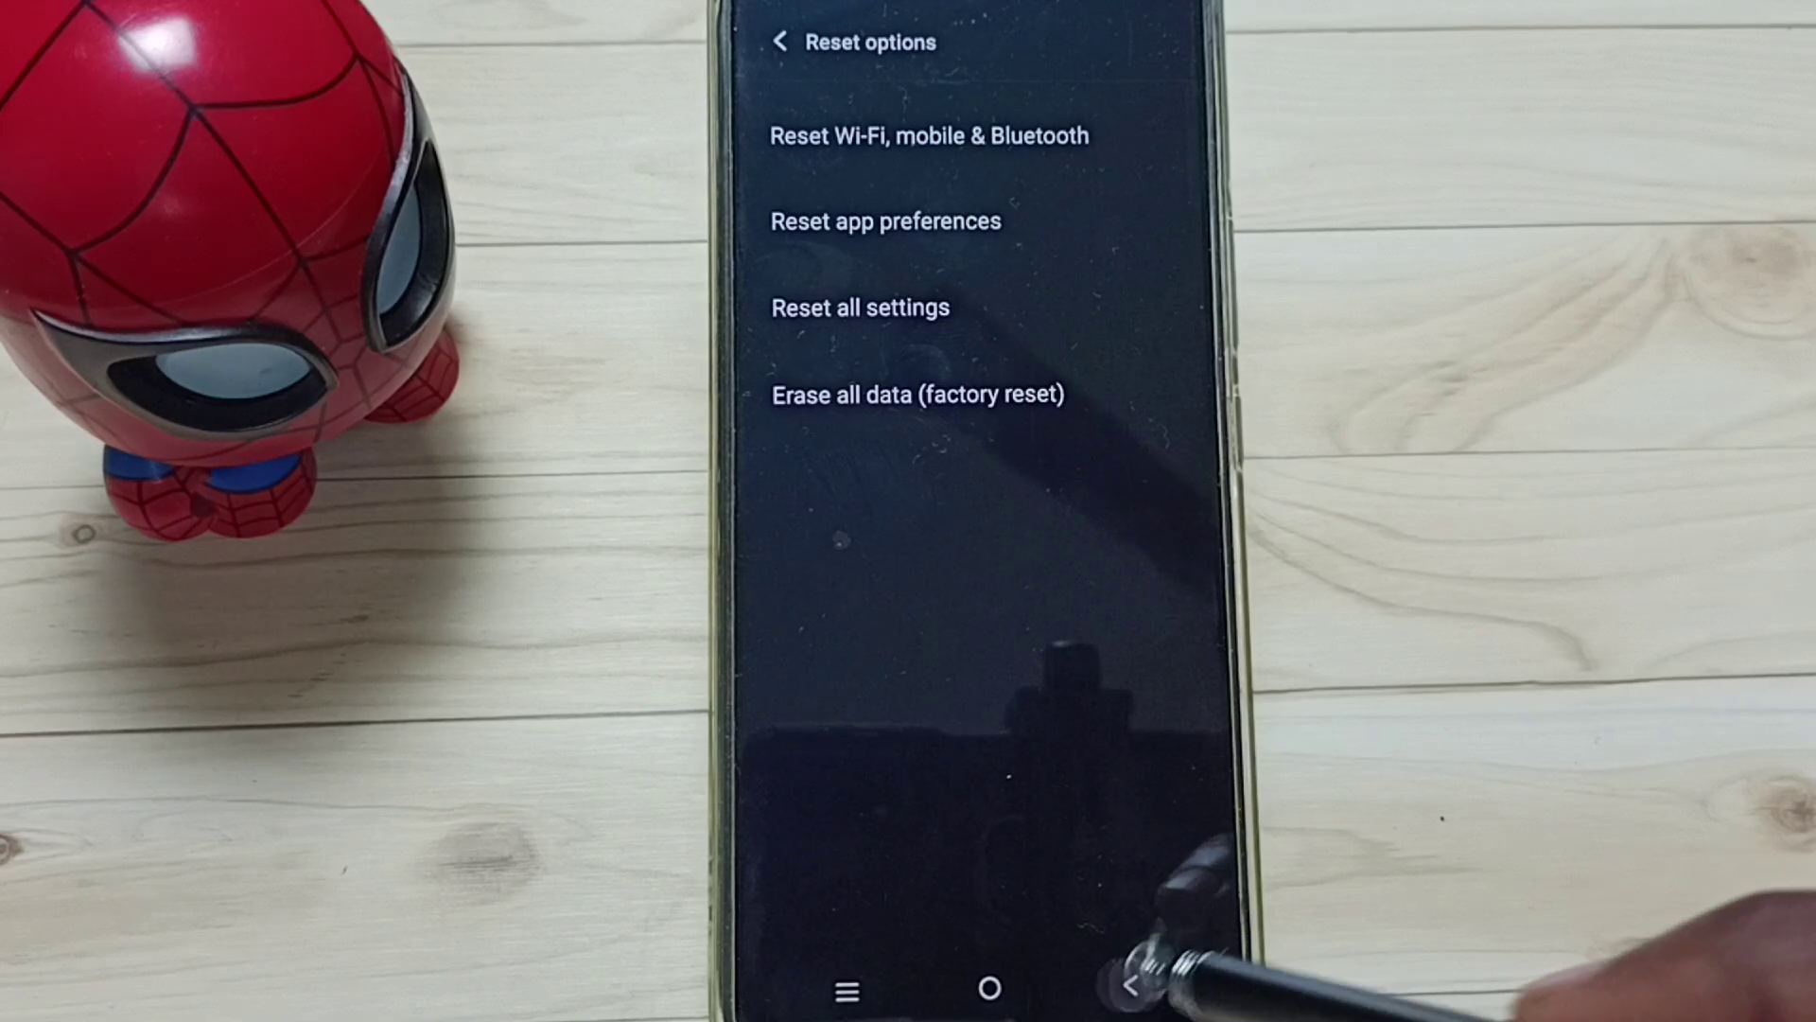
Go back three times from Reset options to the home screen
left_click(1131, 986)
left_click(1131, 986)
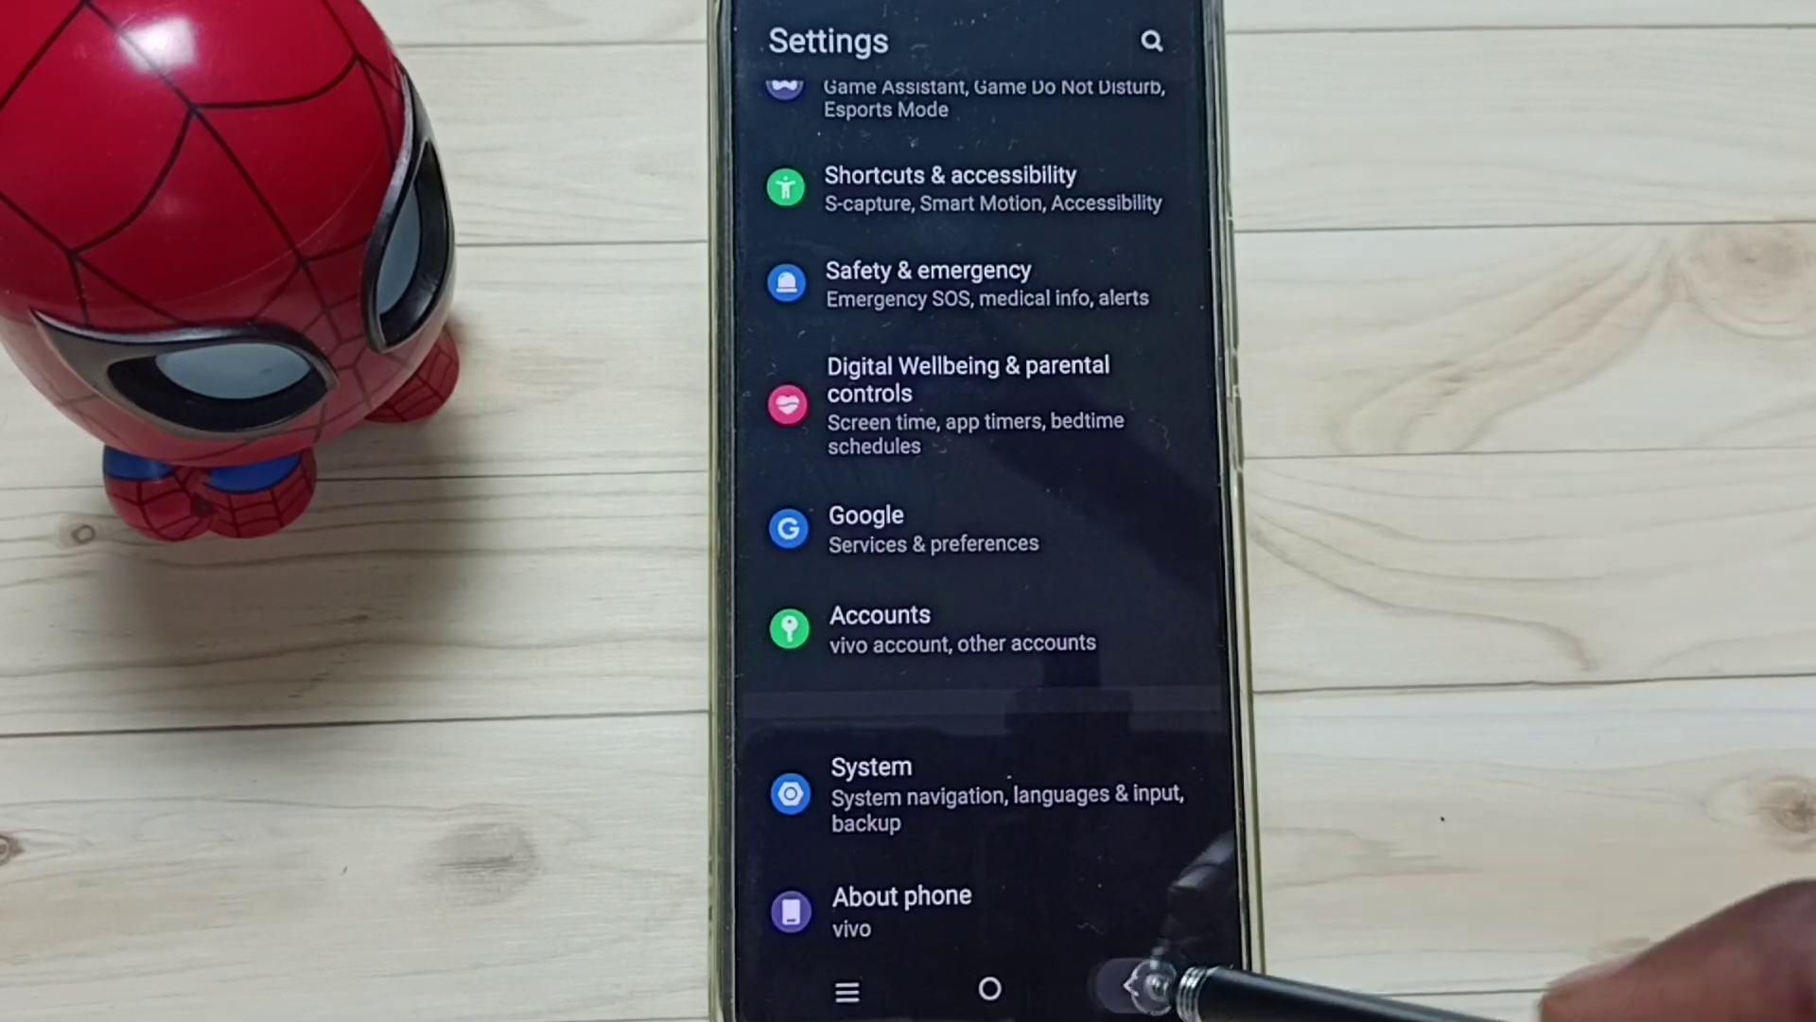
left_click(1137, 987)
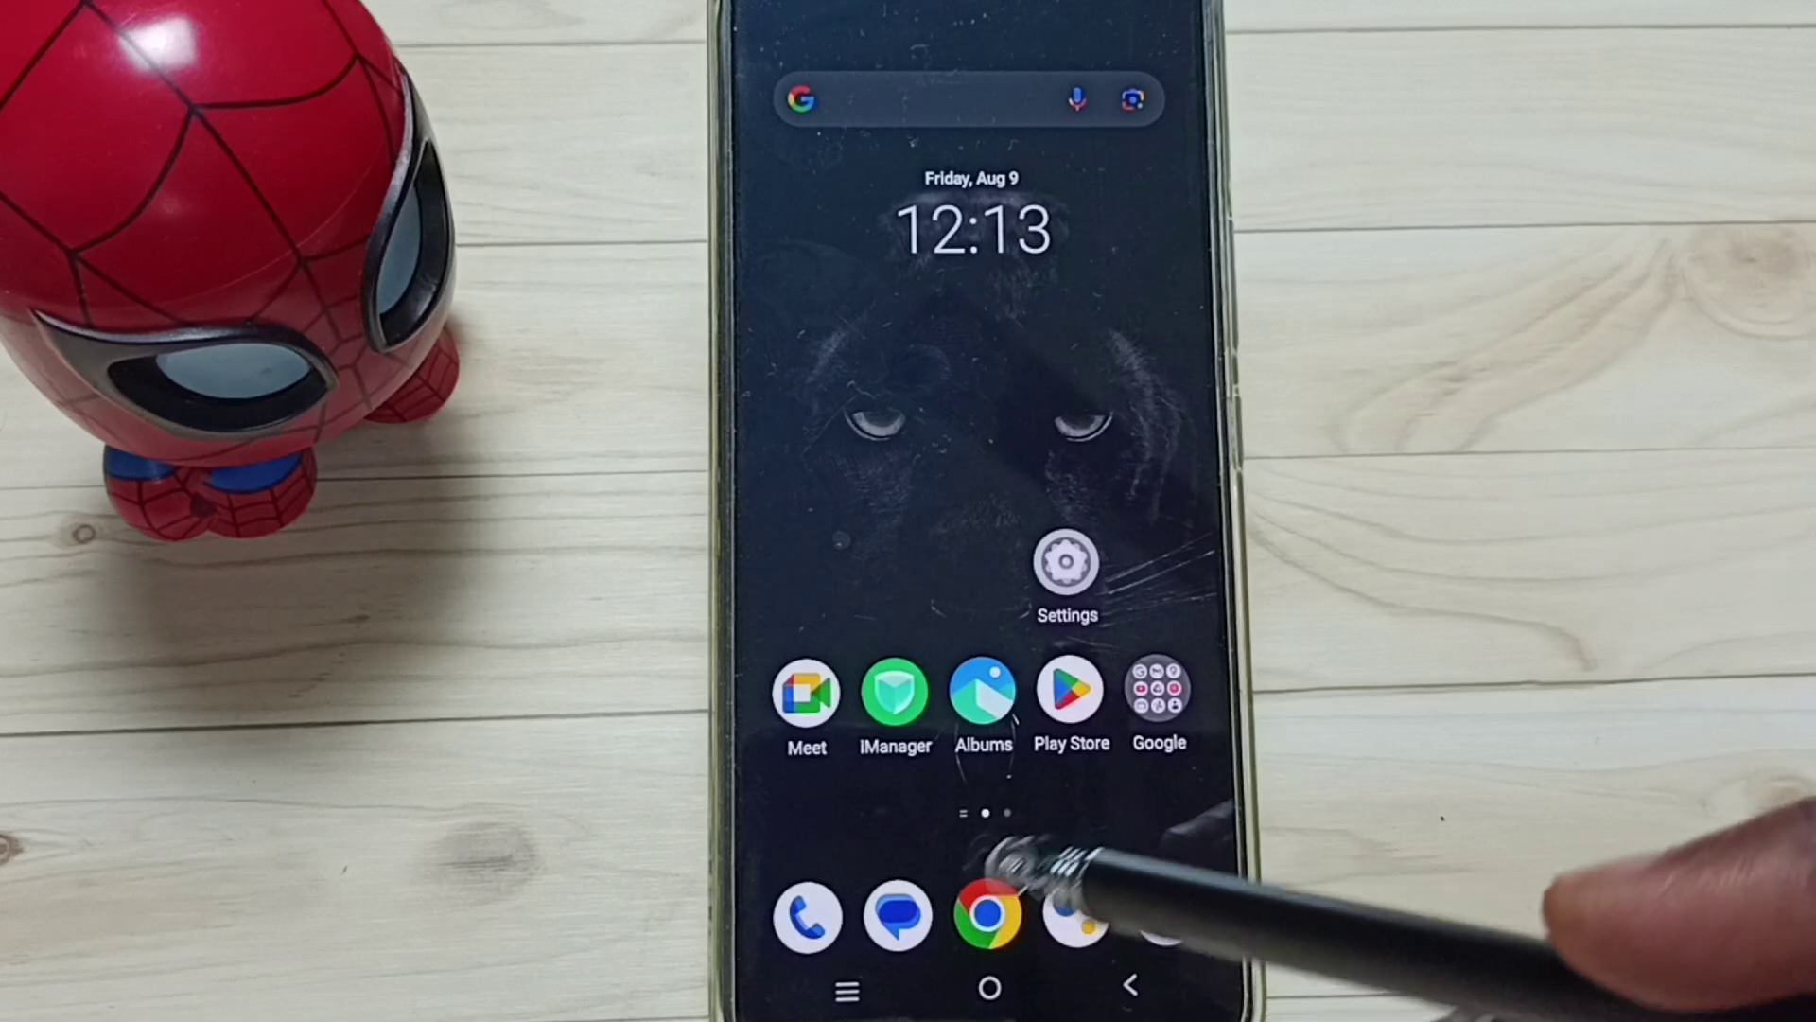